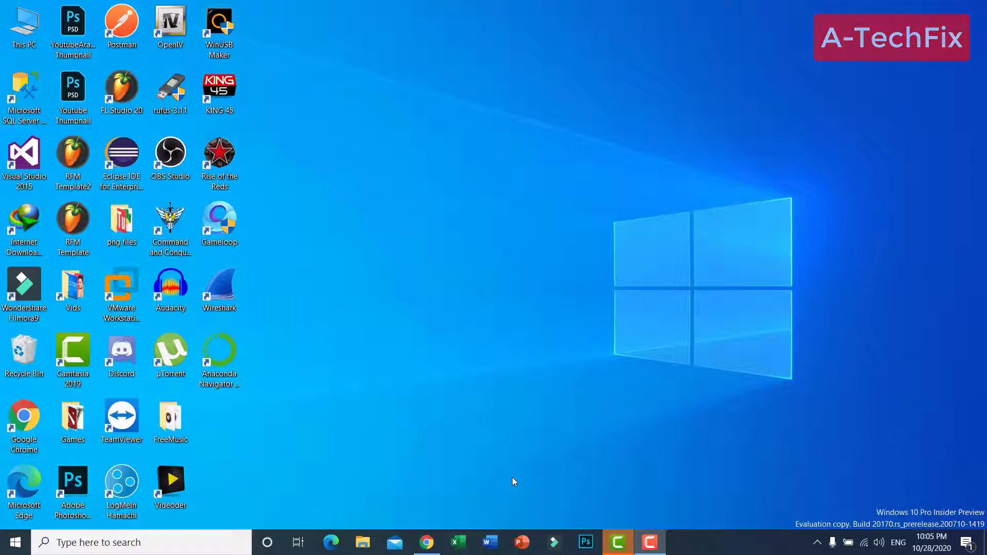
Show Chrome's Google tab in a smaller window moved aside to reveal the desktop
click(427, 544)
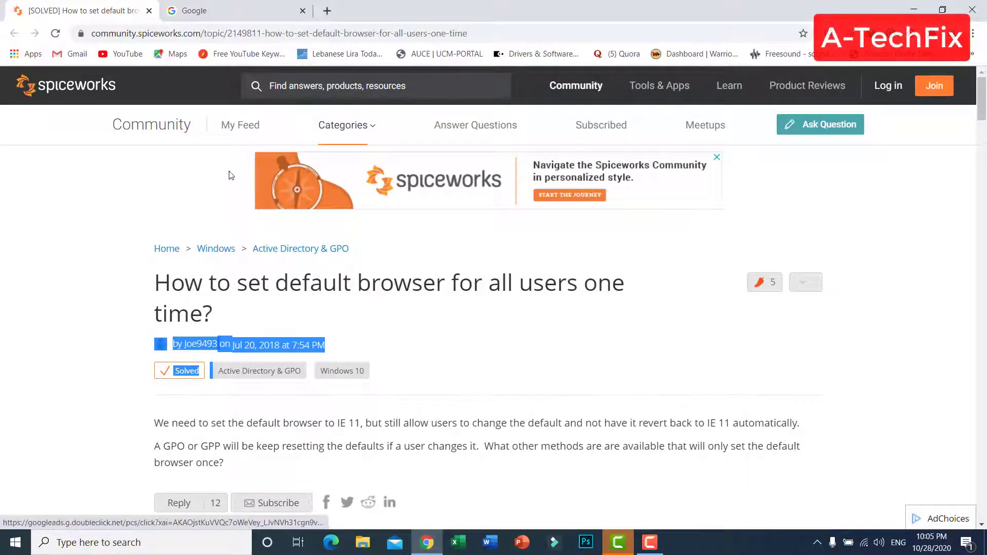
click(219, 17)
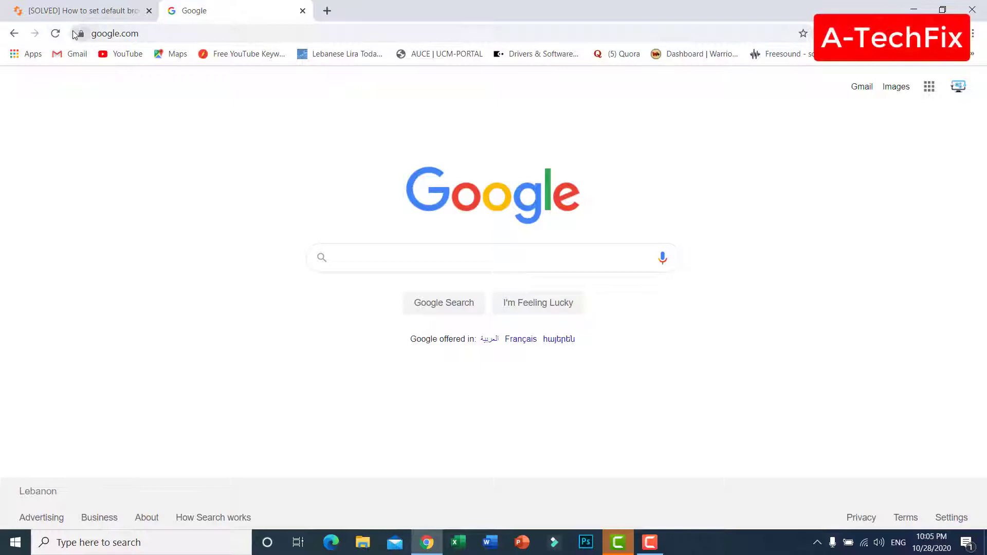
double_click(410, 4)
drag(650, 69, 873, 38)
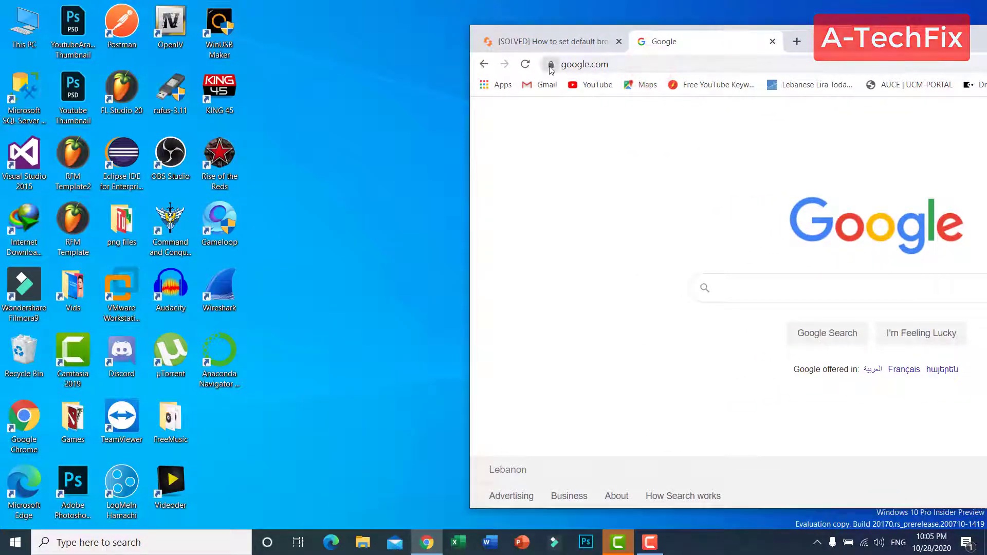
Drag the google.com address onto the desktop to make a shortcut, then reposition the window
drag(549, 65, 386, 207)
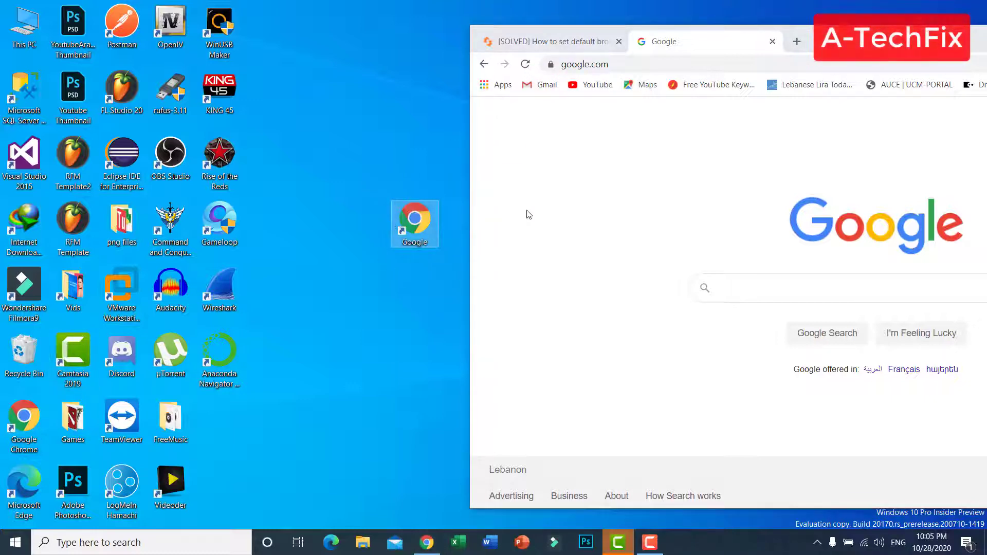
drag(823, 33, 590, 69)
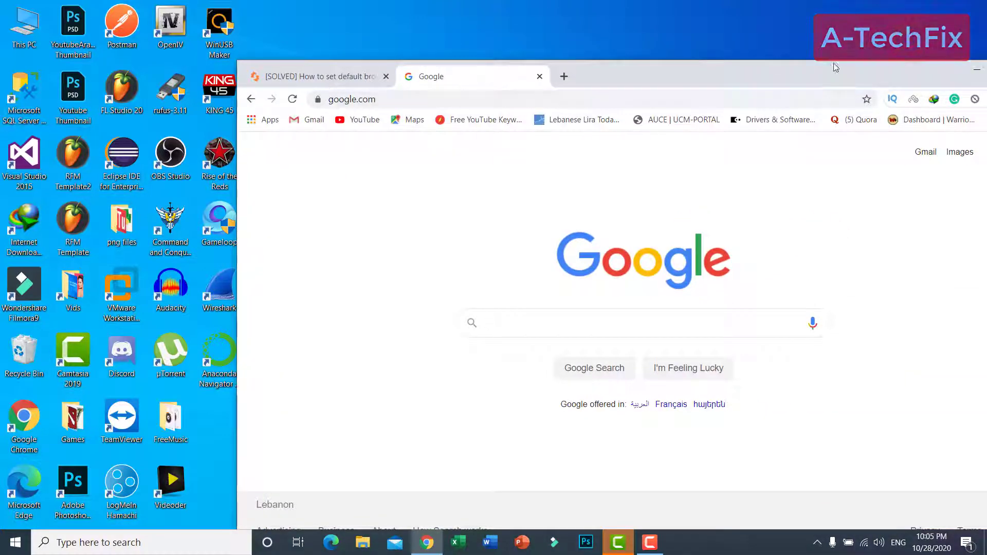
drag(752, 84, 658, 65)
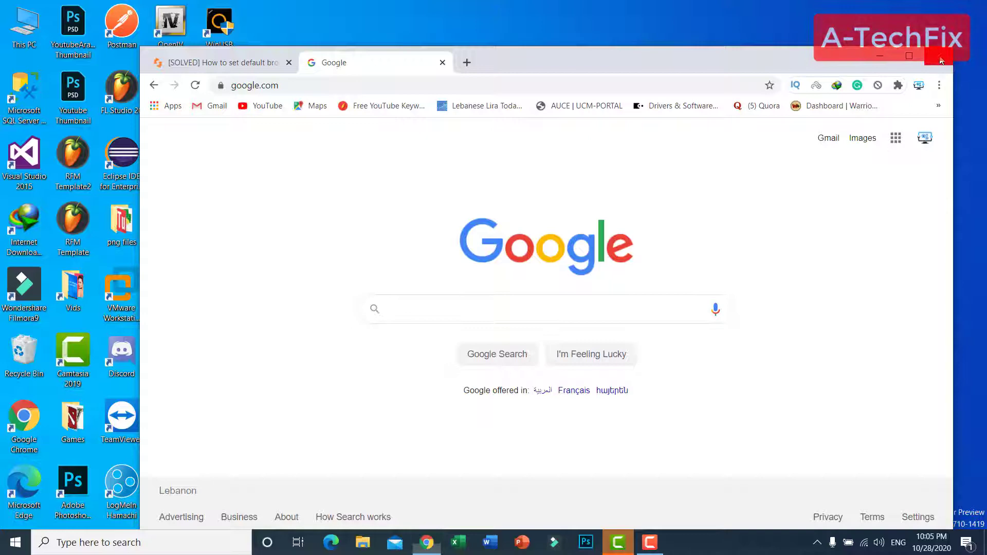
Close Chrome, open the new Google desktop shortcut to test it, then close that window
click(937, 62)
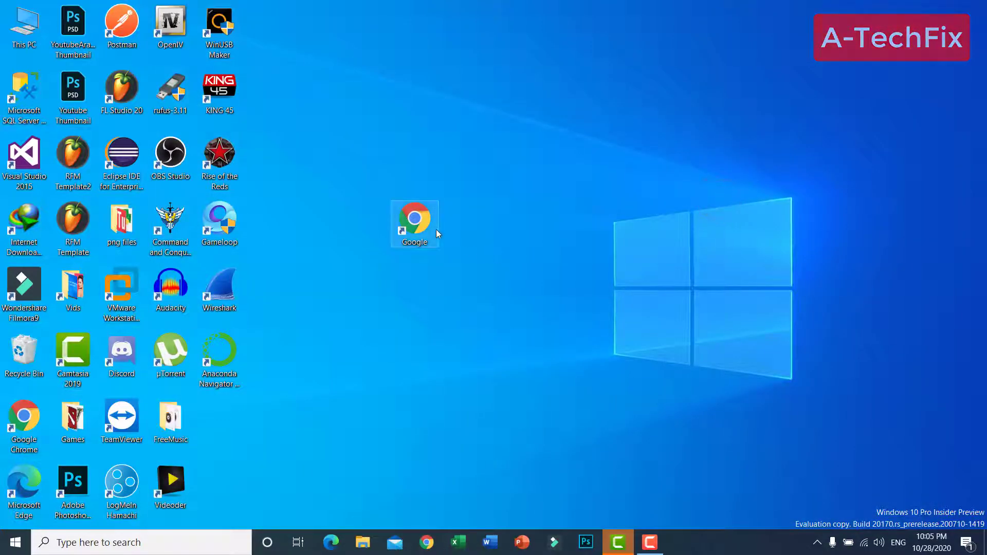
double_click(423, 229)
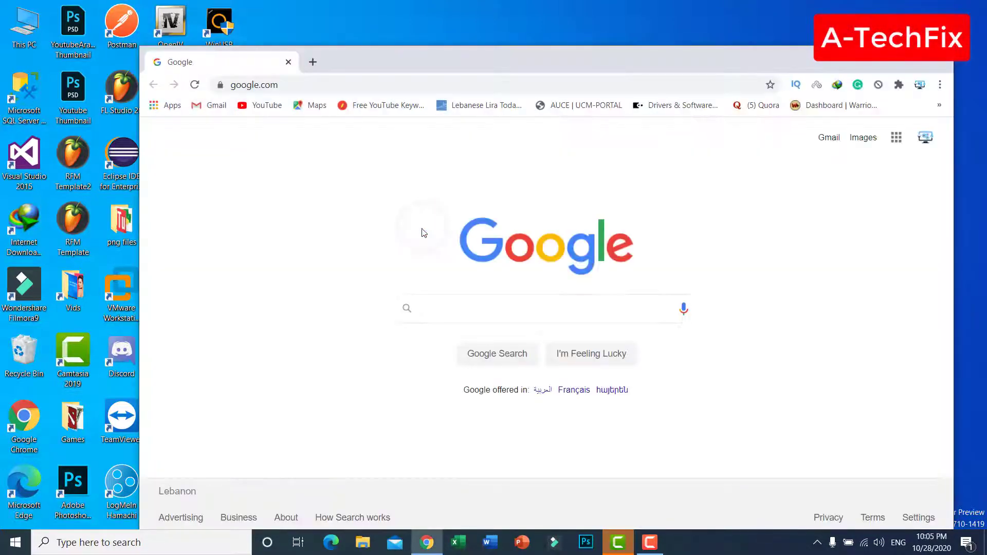
drag(423, 61, 405, 38)
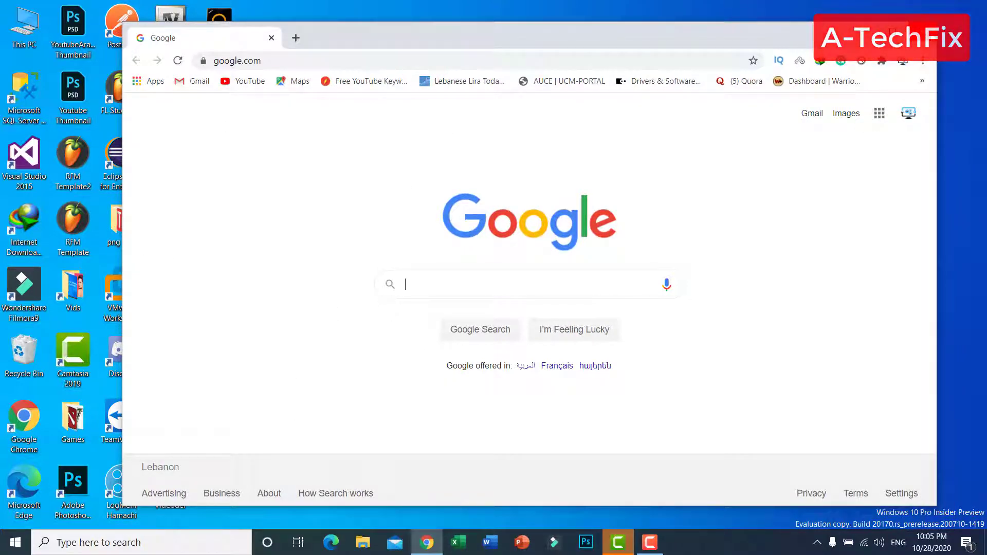
click(925, 35)
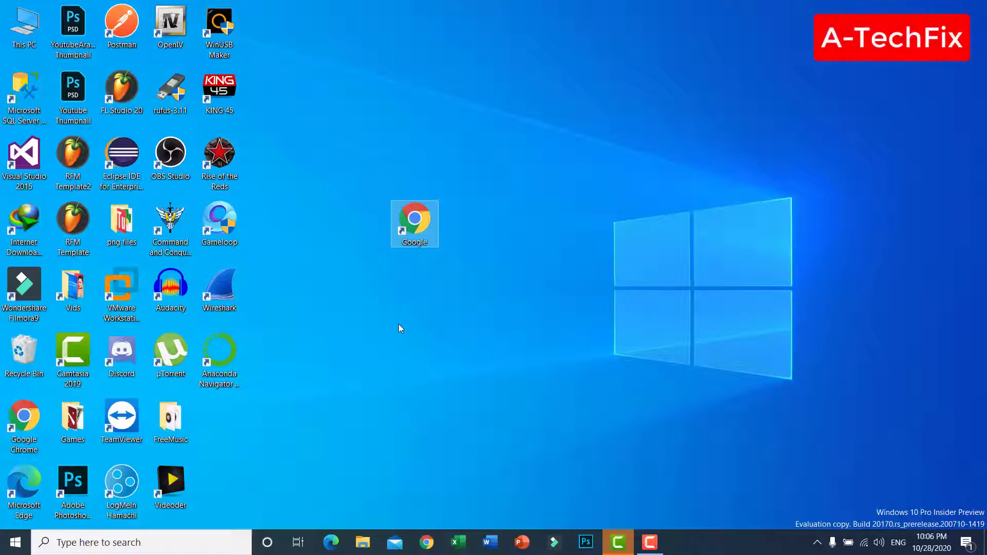
Move the Google shortcut aside, then copy the Microsoft Edge shortcut and paste it on the desktop
click(430, 336)
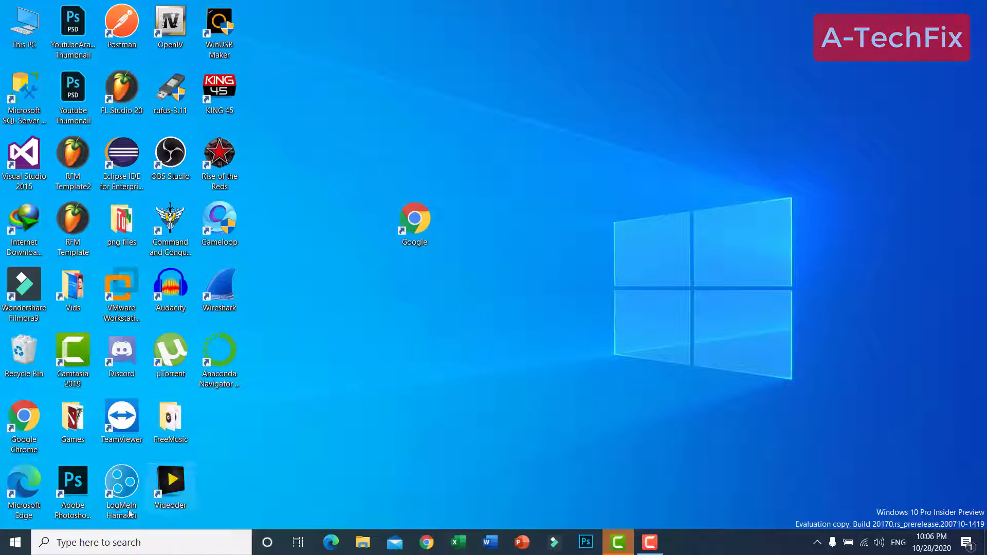
drag(415, 222, 367, 157)
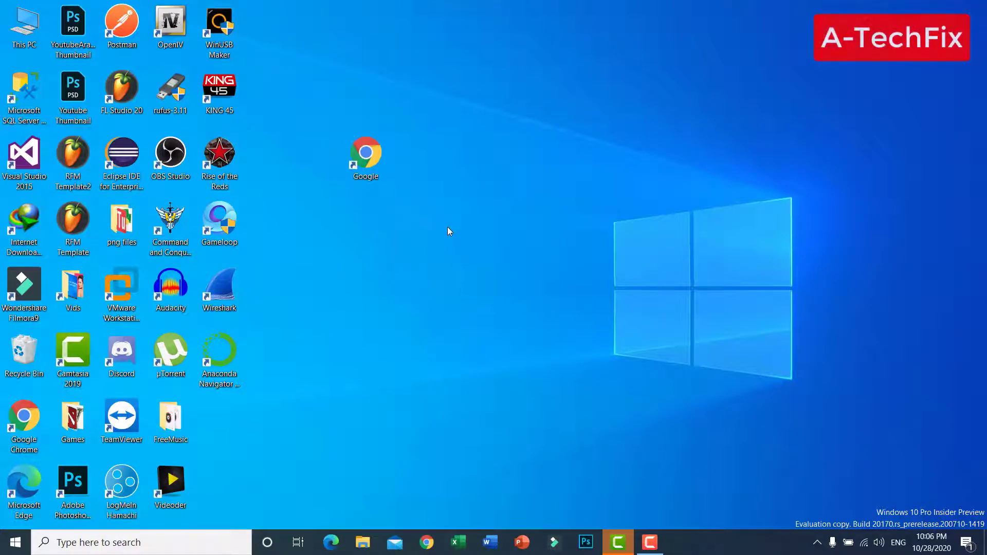
right_click(30, 499)
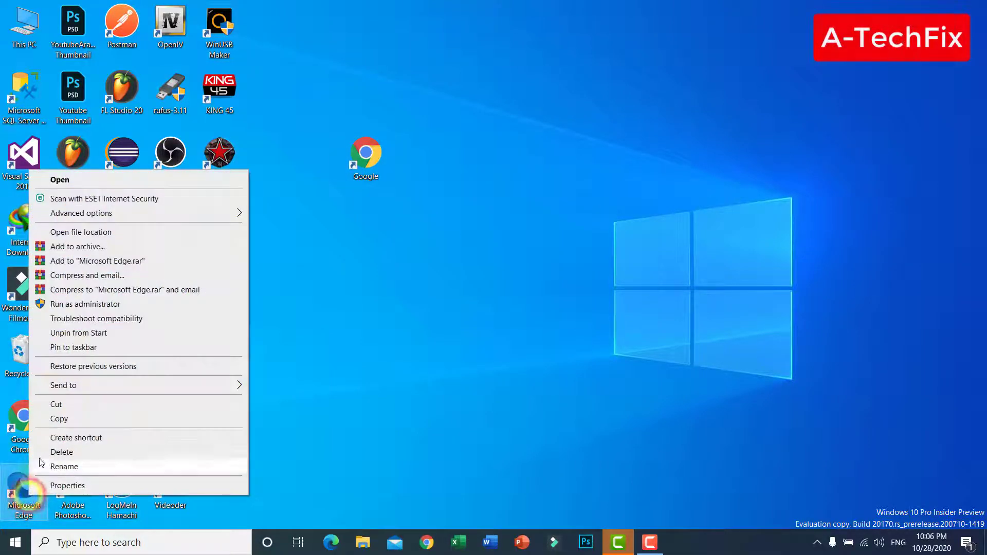
click(63, 421)
right_click(502, 256)
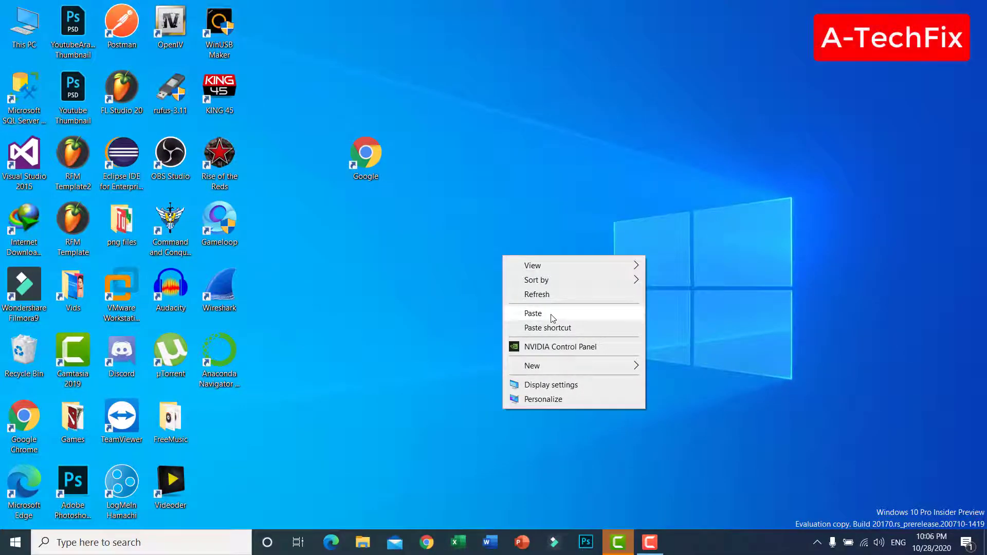
click(552, 316)
click(539, 298)
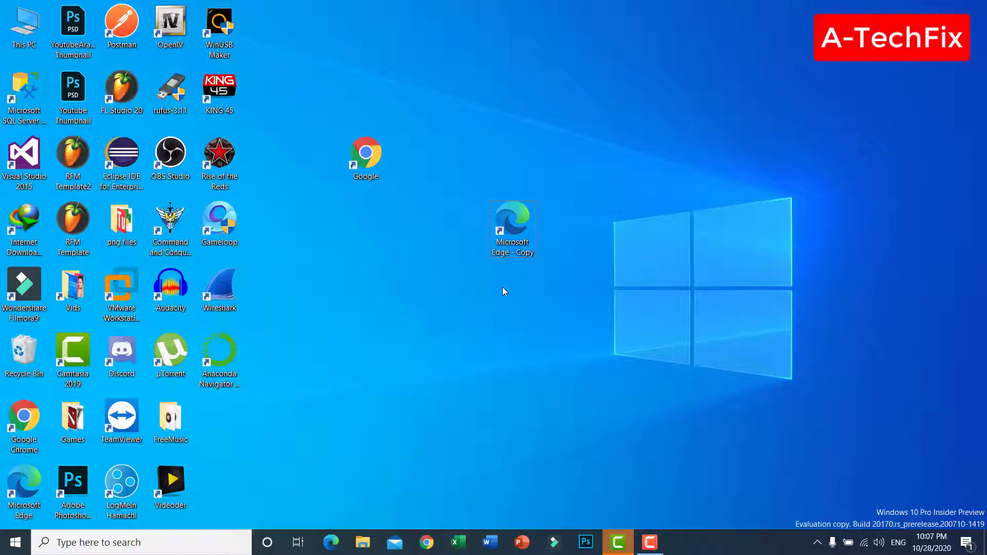
Open the Properties of the Google desktop shortcut
click(513, 297)
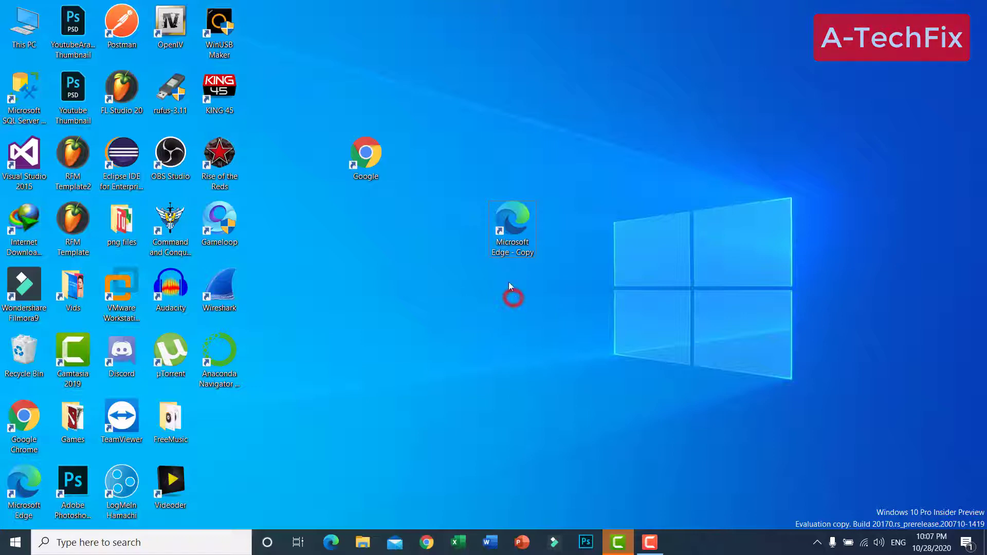
click(588, 245)
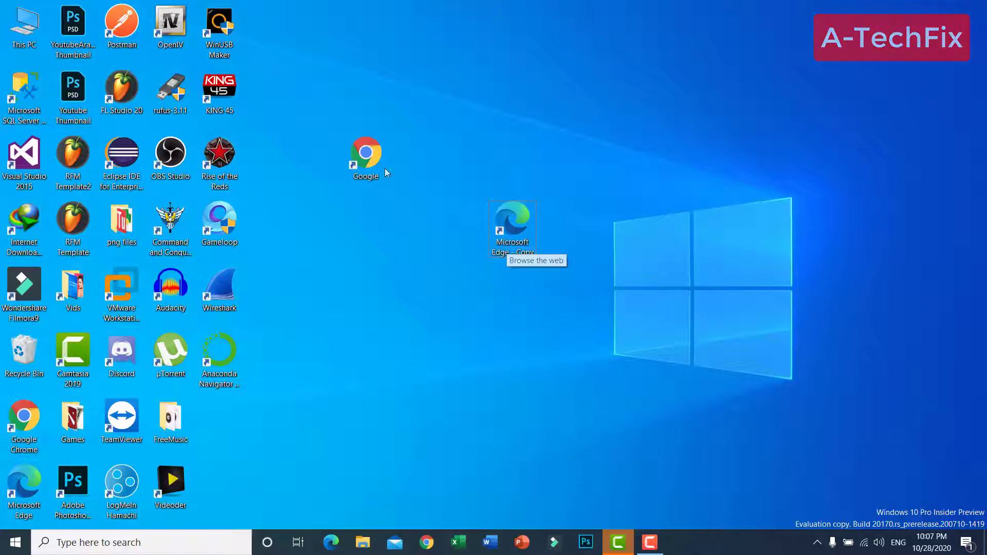
right_click(363, 162)
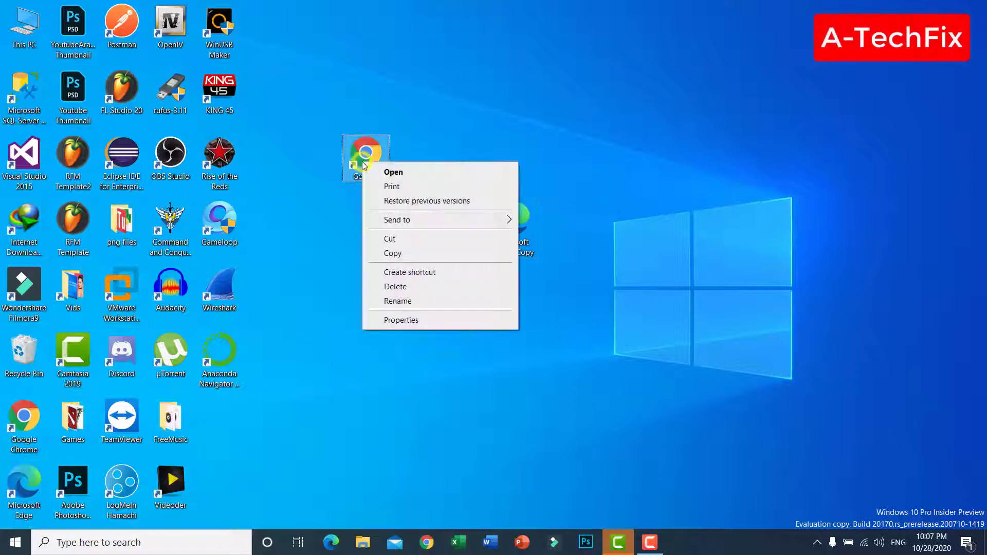
click(412, 320)
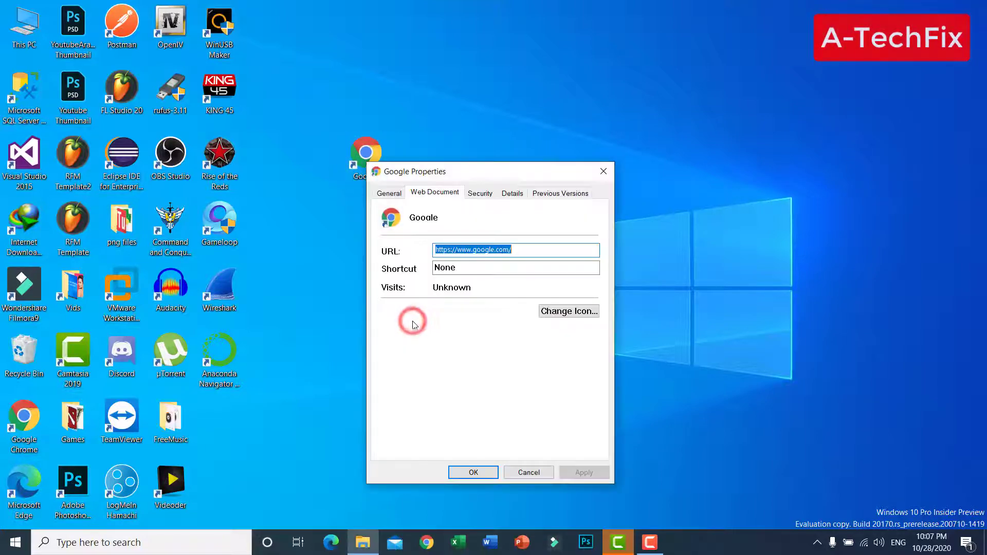
drag(419, 173, 537, 127)
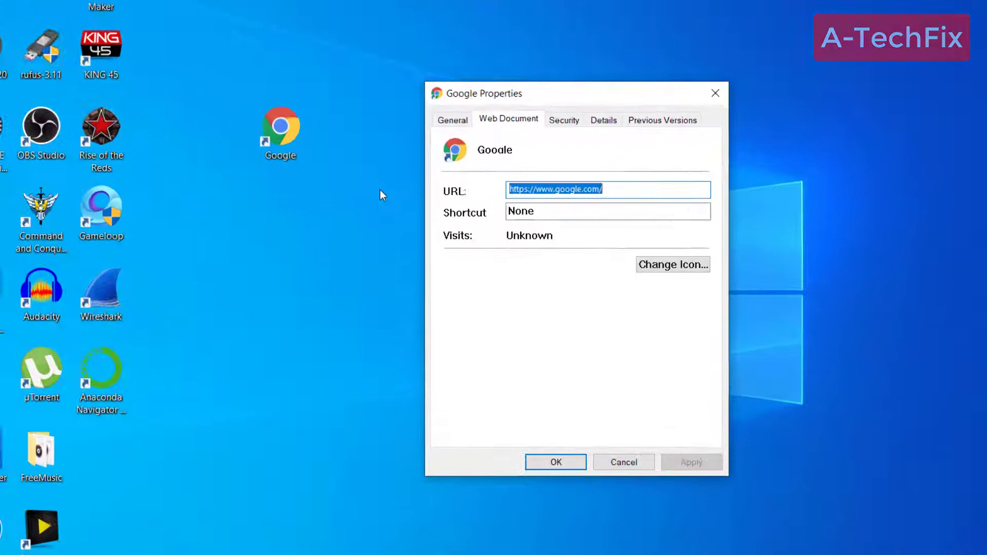
click(586, 167)
drag(619, 163, 418, 162)
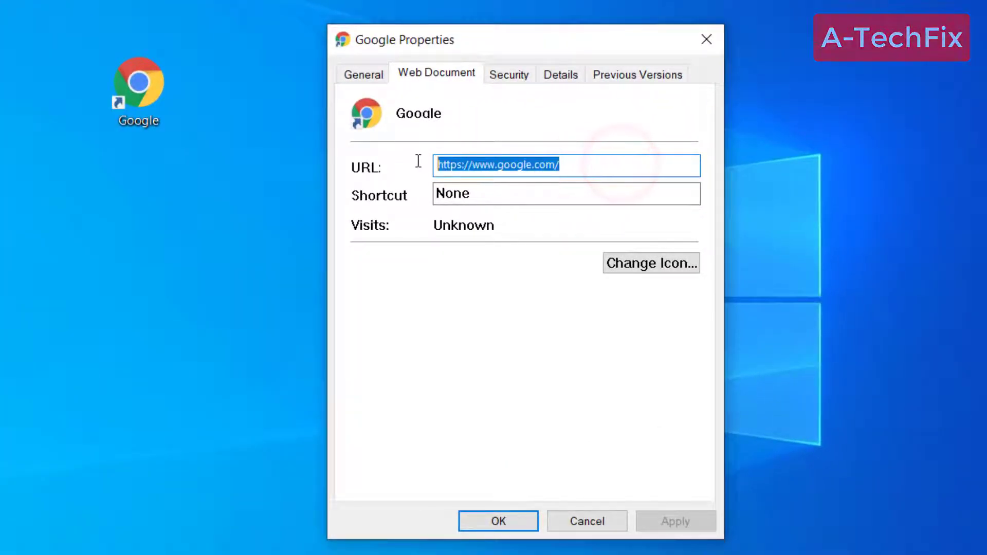
right_click(474, 162)
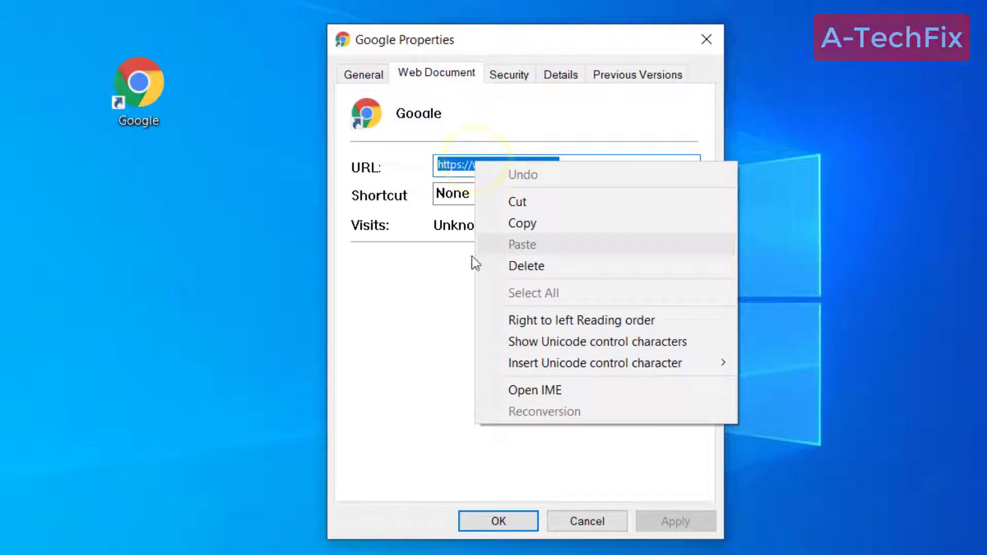
click(421, 283)
click(366, 72)
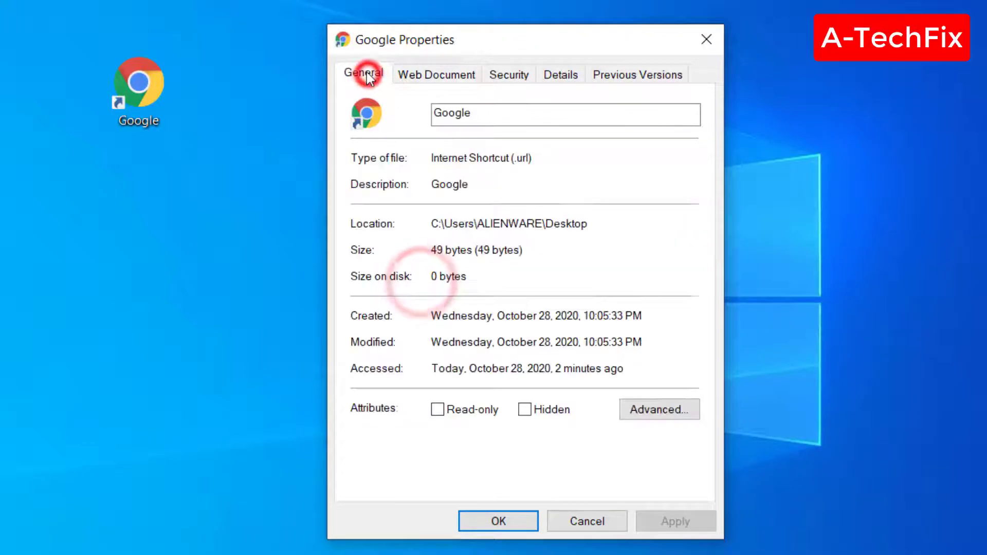
click(431, 73)
right_click(517, 163)
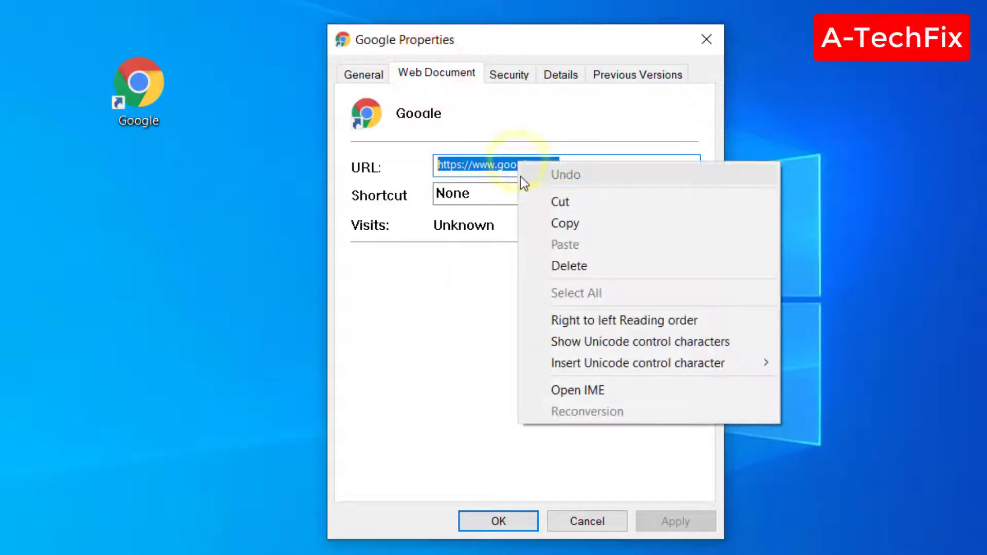
click(564, 225)
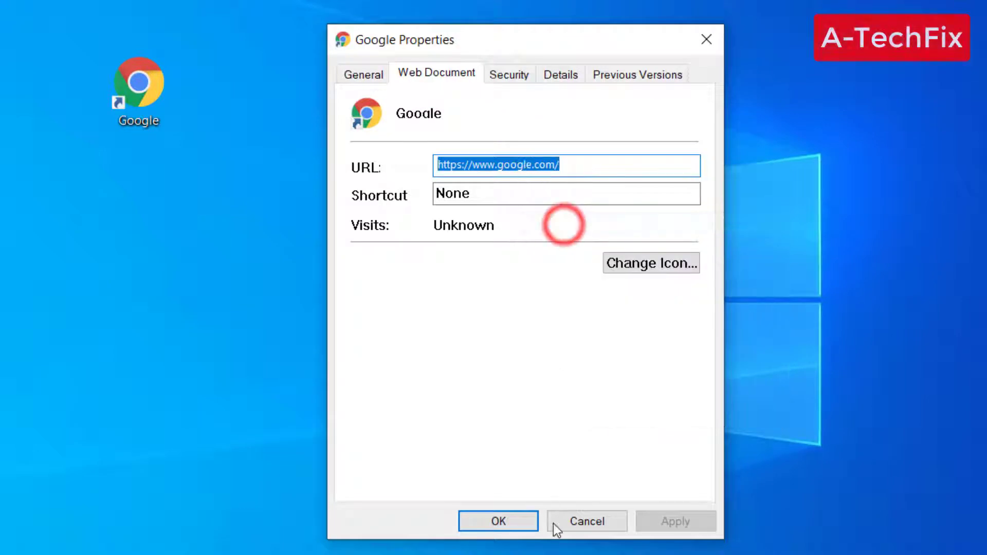
click(571, 522)
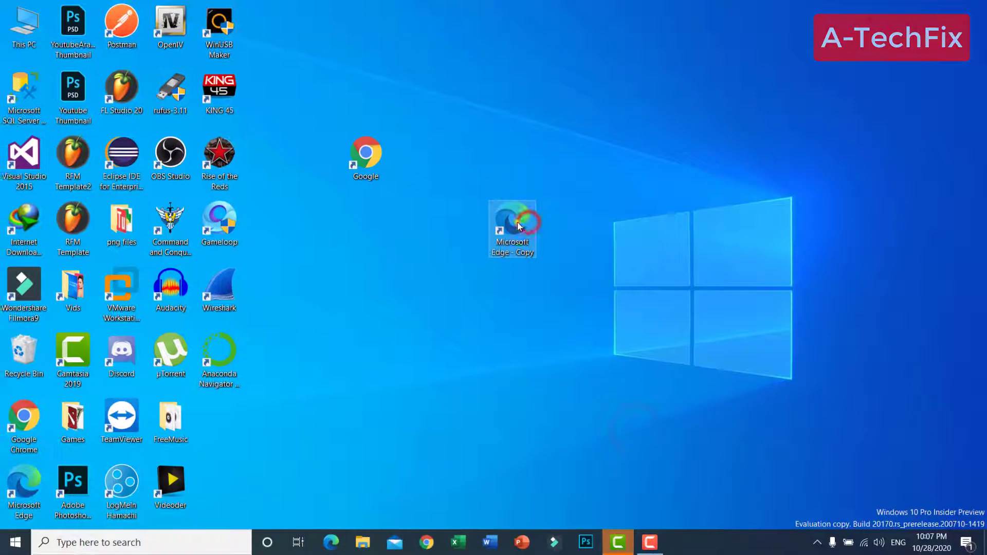
Open the Edge copy's Properties and place the cursor at the end of the Target path
right_click(517, 222)
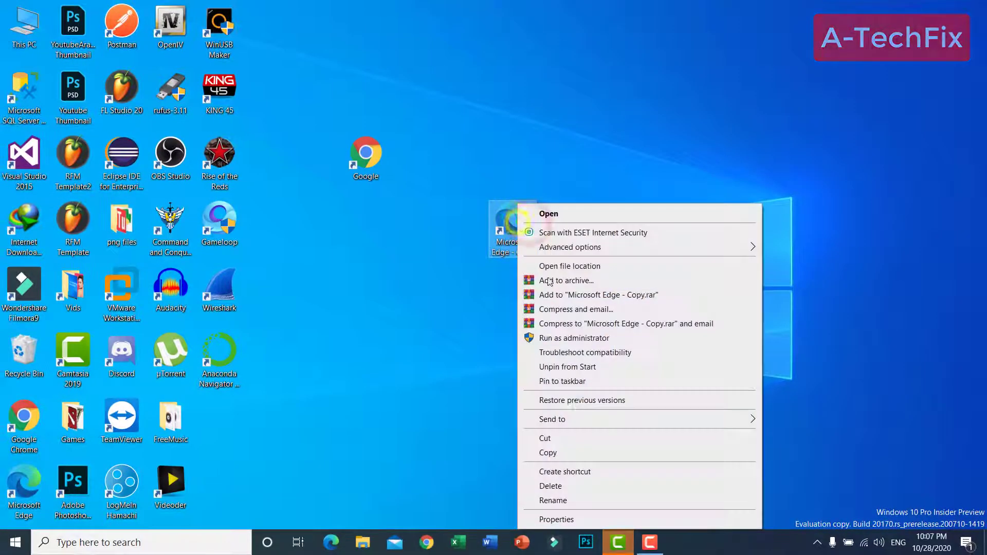
click(590, 518)
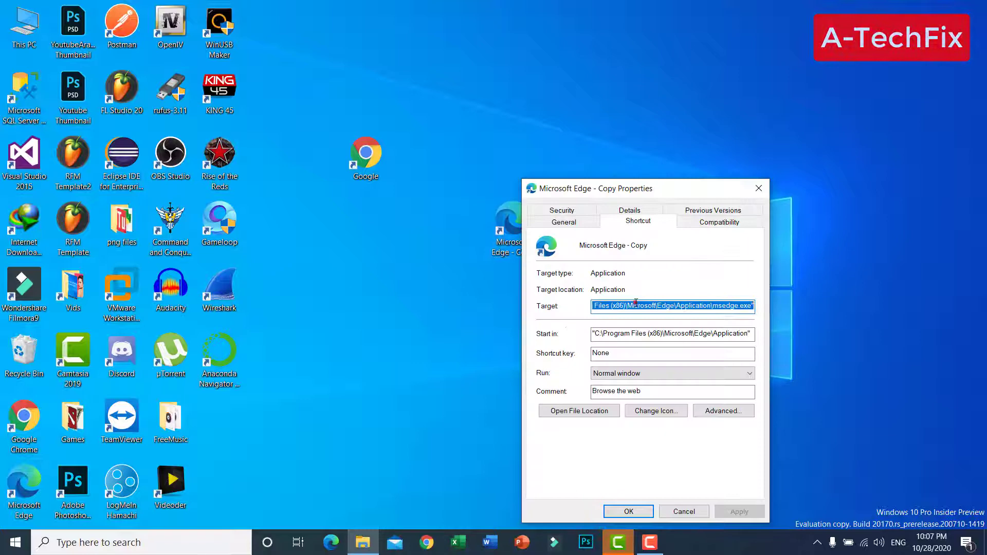
drag(696, 306, 592, 305)
drag(614, 191, 540, 169)
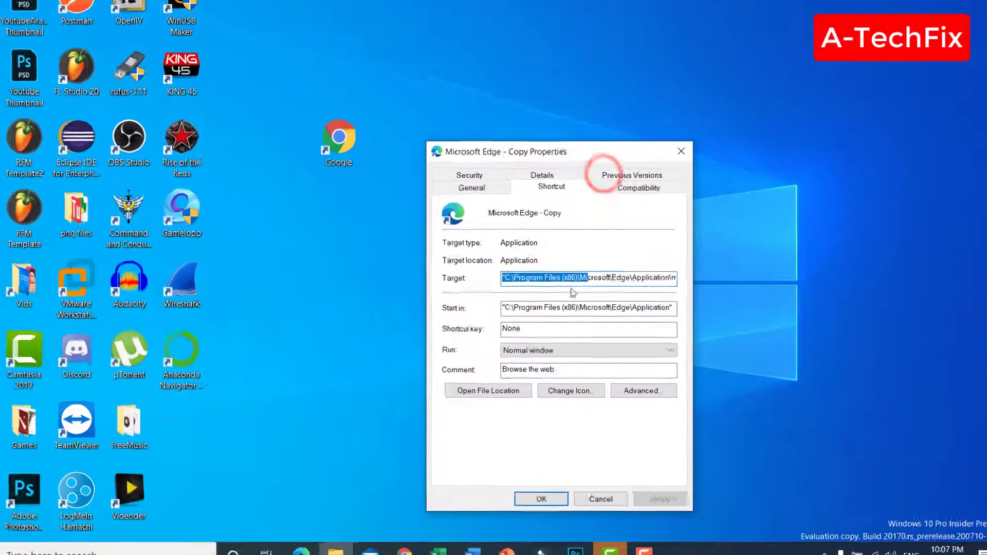
drag(530, 284, 574, 283)
drag(470, 228, 724, 236)
click(615, 229)
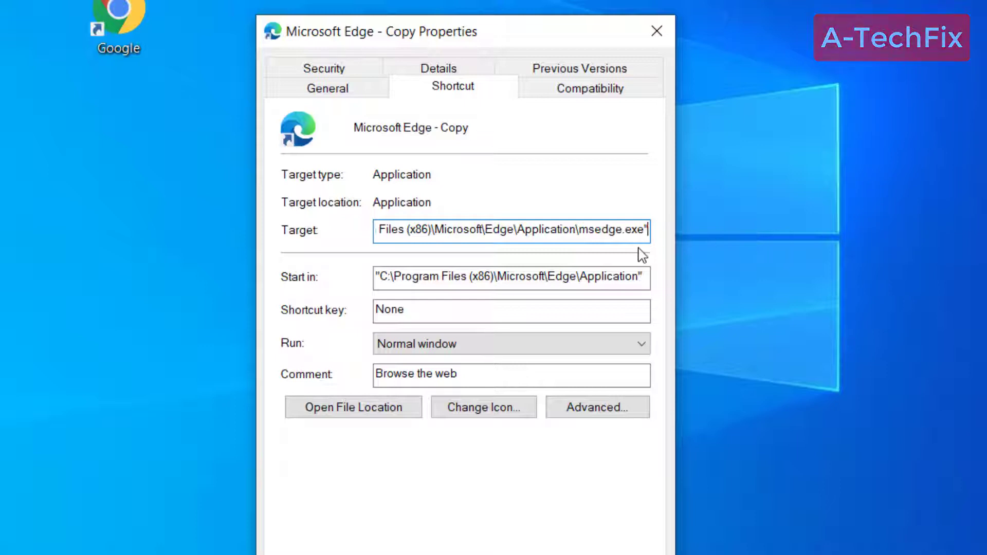
key(ctrl+v)
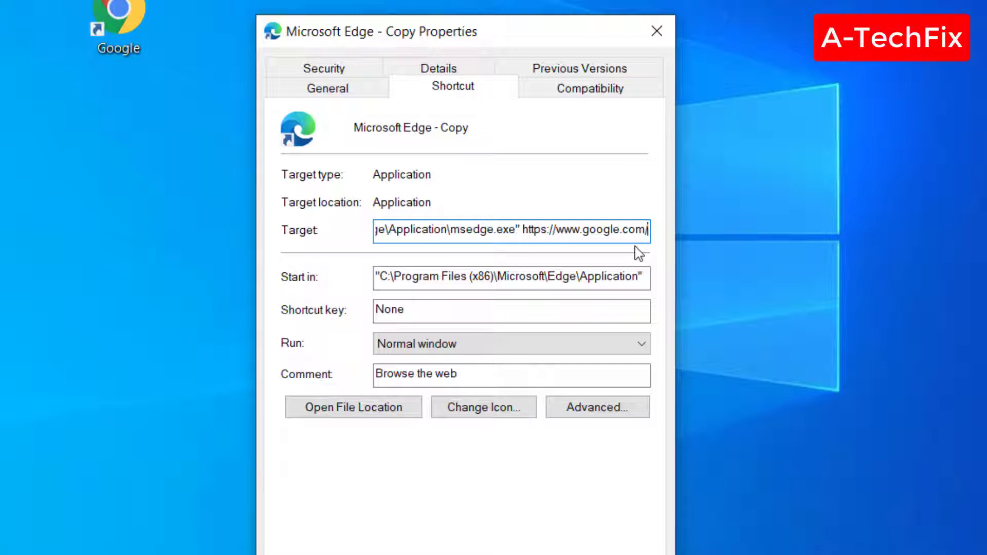
text(")
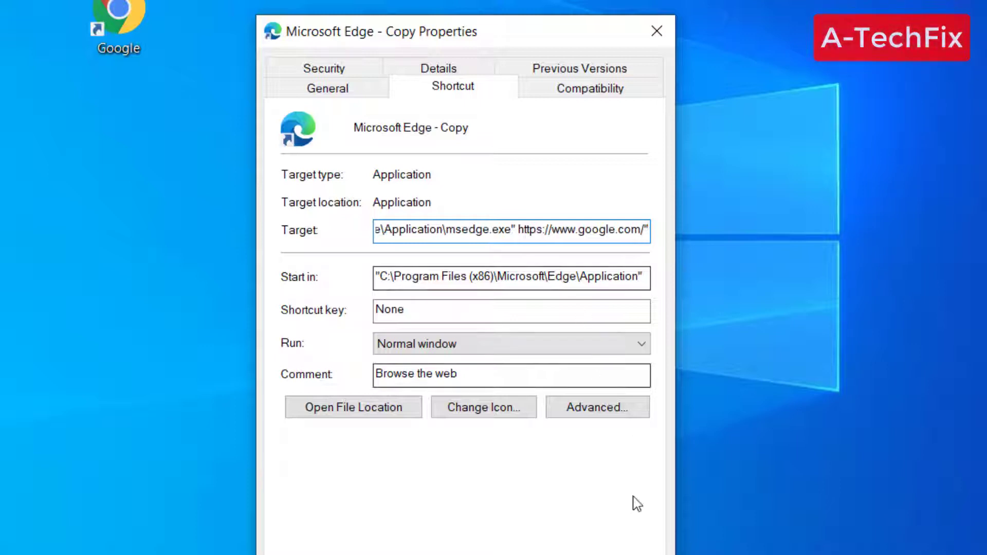
click(635, 521)
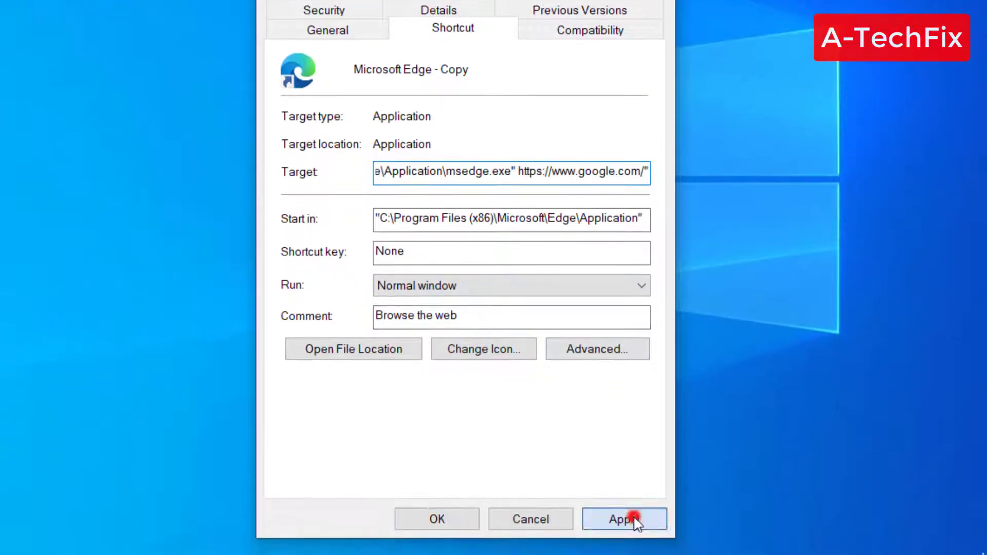
click(449, 519)
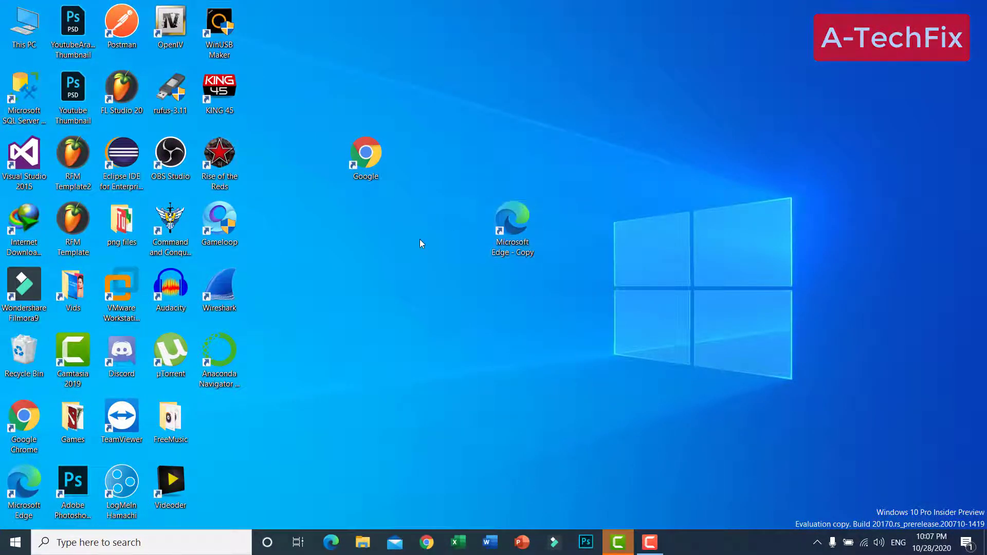
click(513, 237)
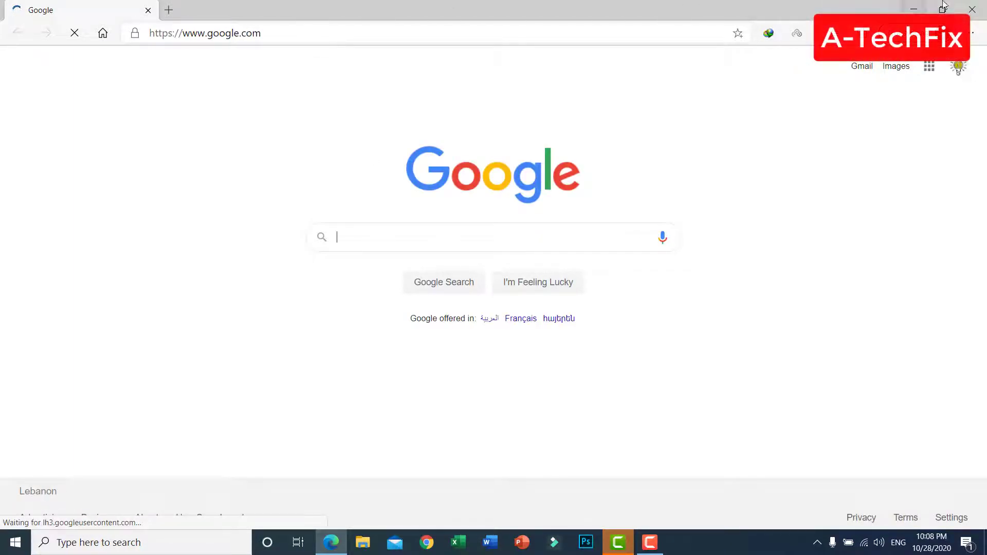
click(879, 202)
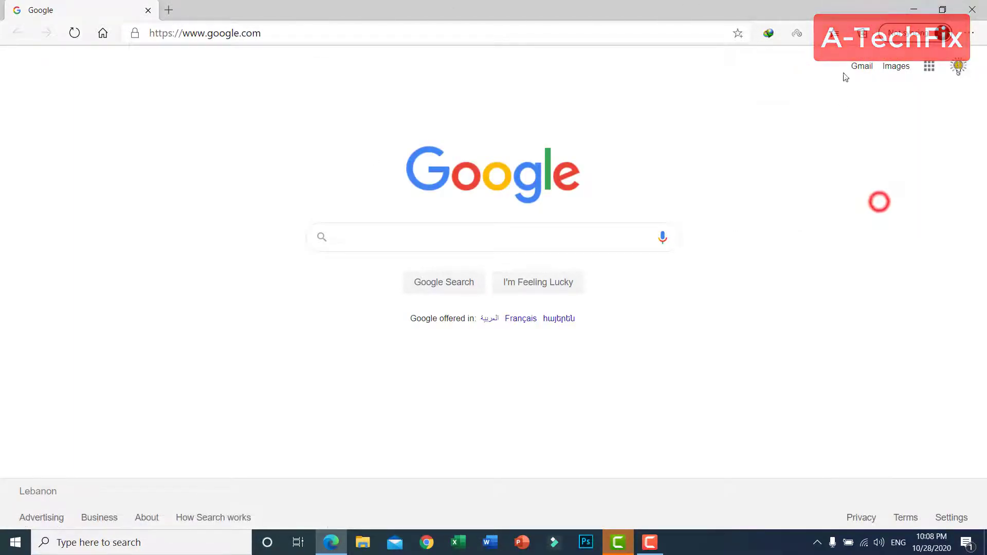
double_click(758, 8)
drag(523, 362, 535, 53)
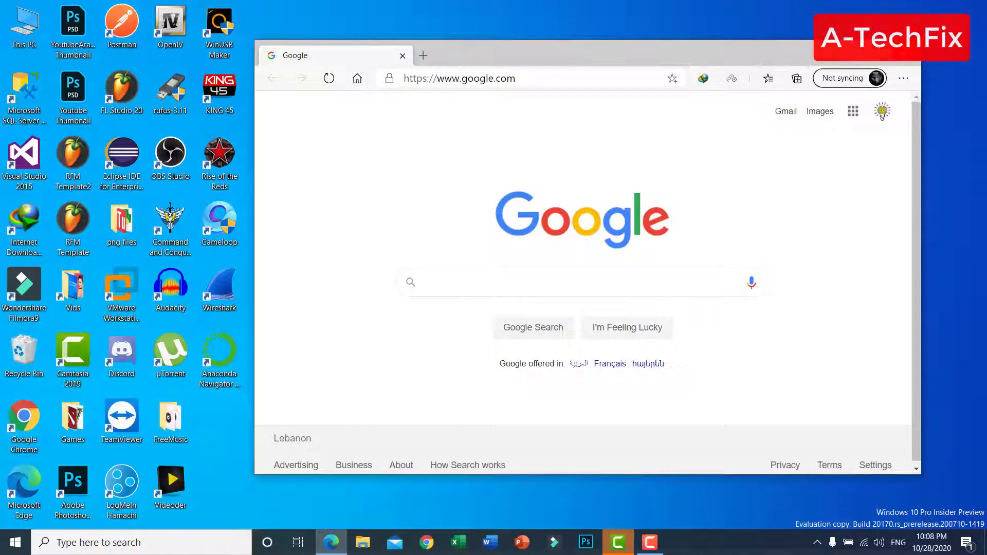
click(907, 49)
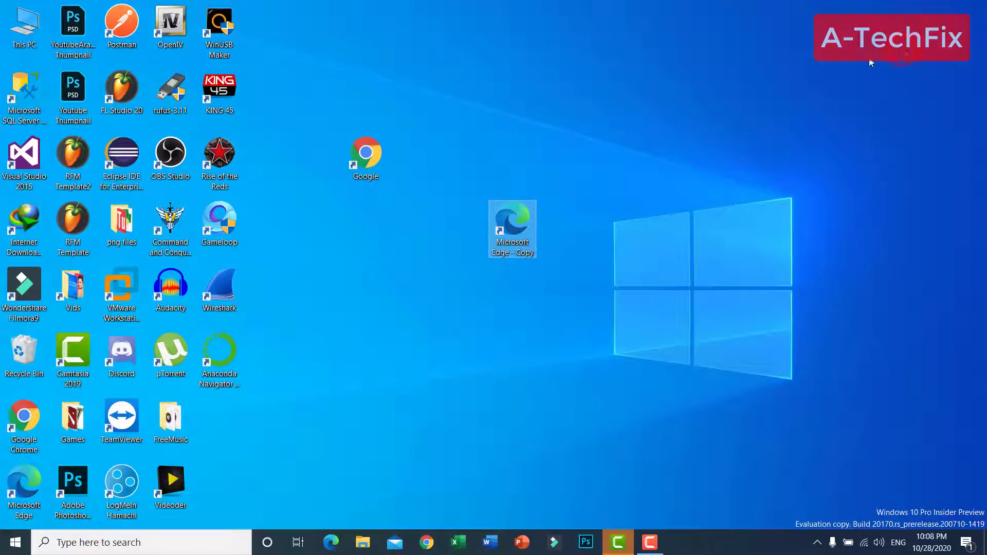
Copy the edited Microsoft Edge - Copy shortcut to the clipboard
right_click(517, 226)
click(560, 453)
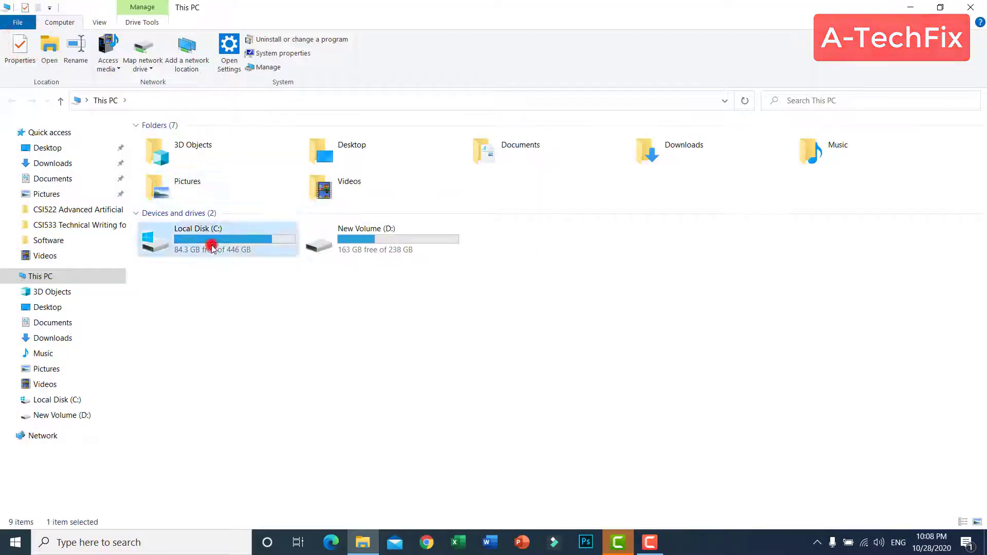
Go through Users > Public > Public Documents and paste the Edge copy shortcut there
double_click(208, 243)
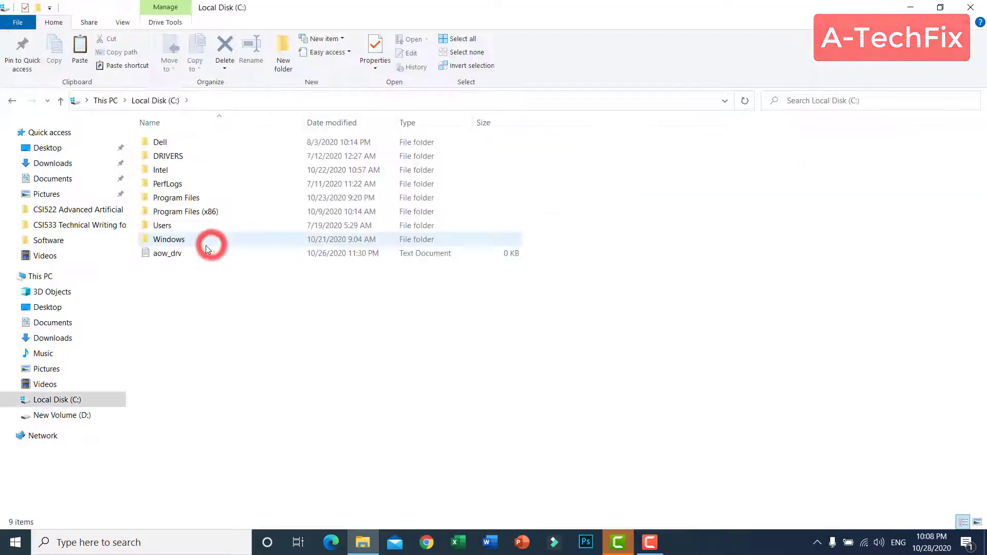
double_click(183, 230)
double_click(173, 157)
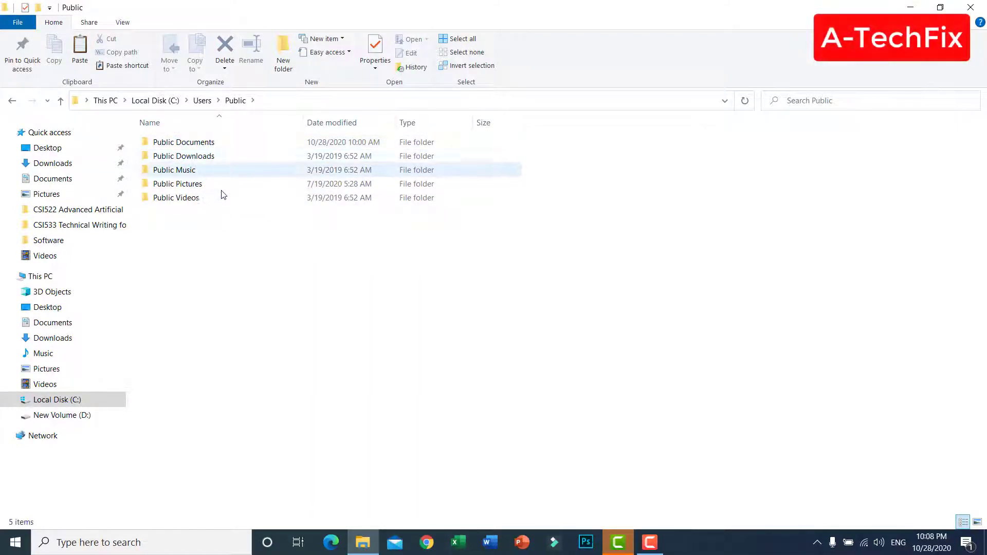
click(226, 258)
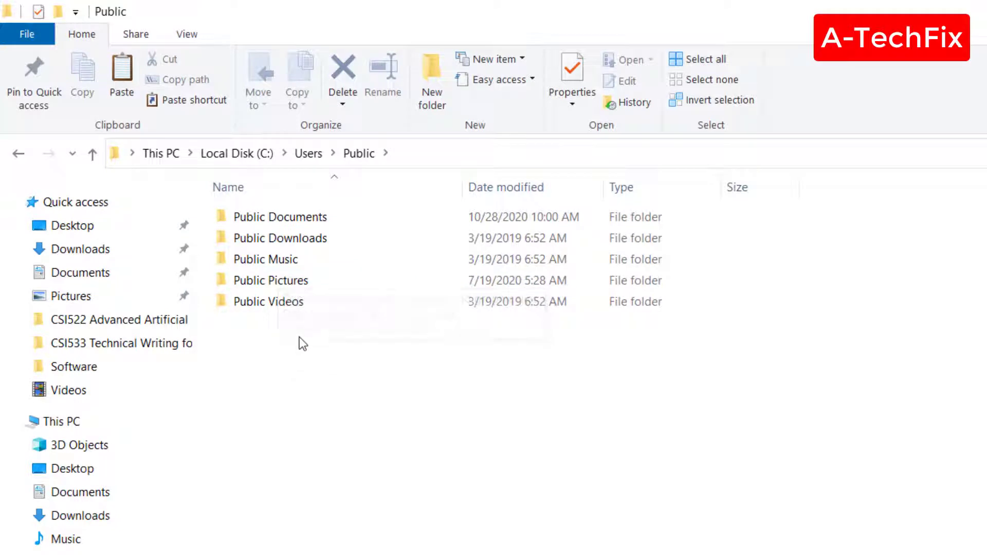
double_click(322, 217)
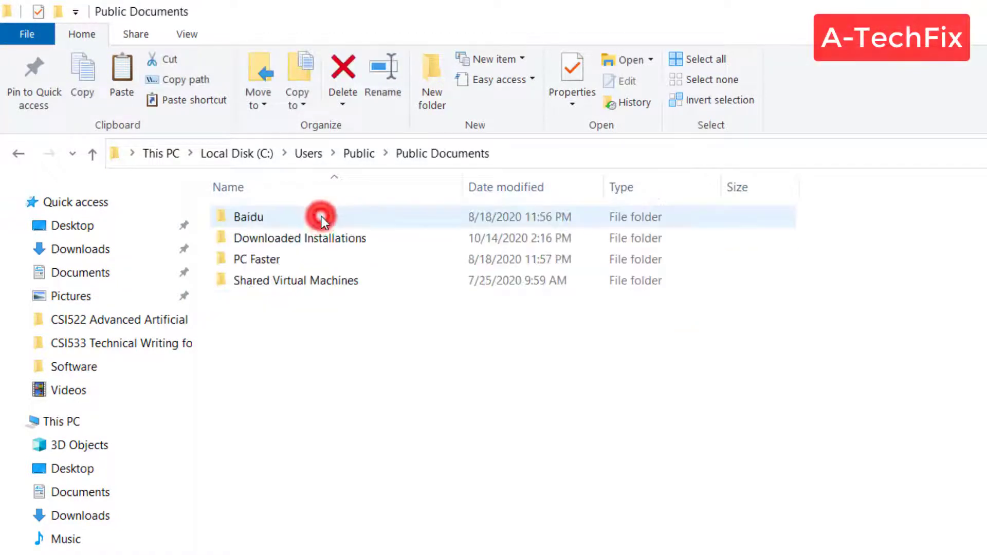
right_click(329, 363)
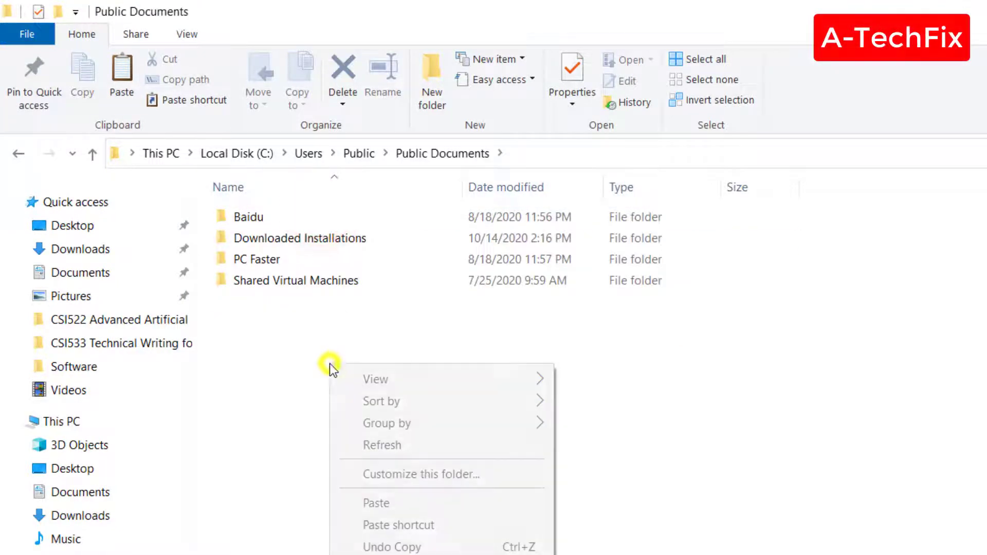
click(412, 499)
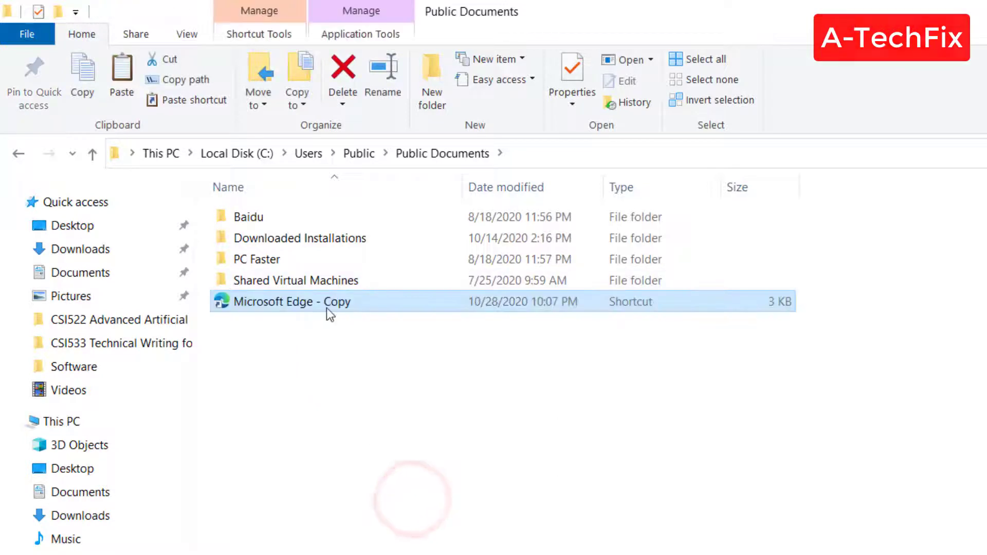
Check that the pasted shortcut's Target includes google.com, cancel, then close File Explorer
click(405, 377)
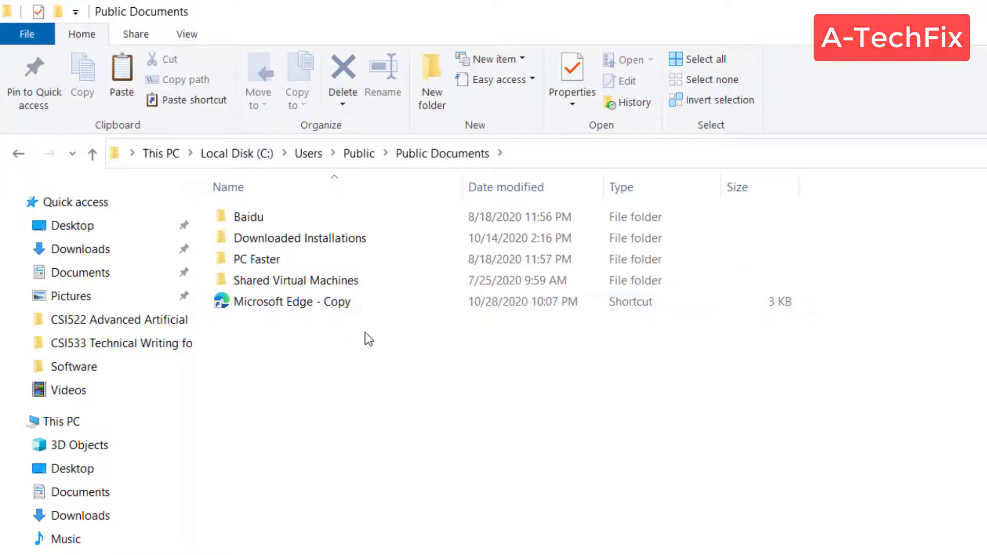
right_click(317, 303)
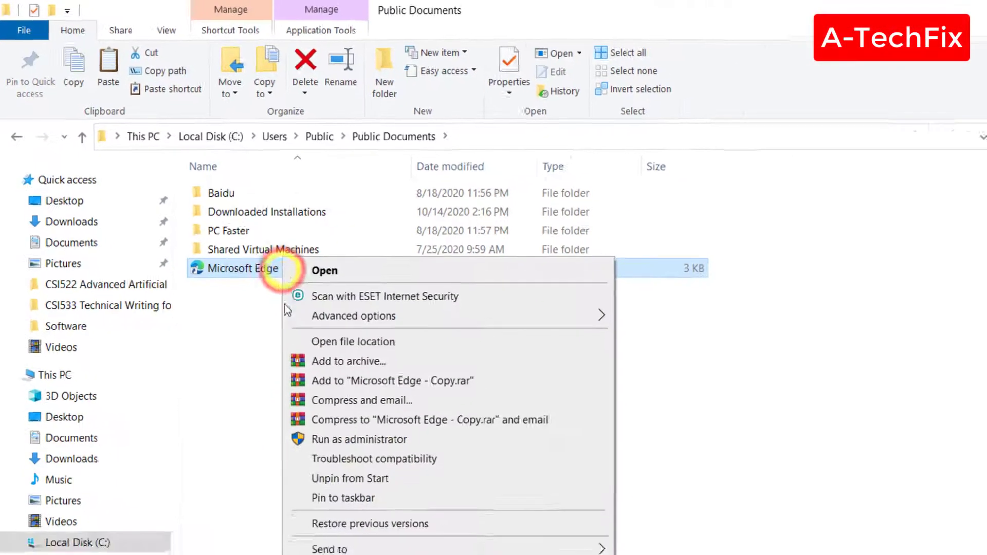
click(262, 517)
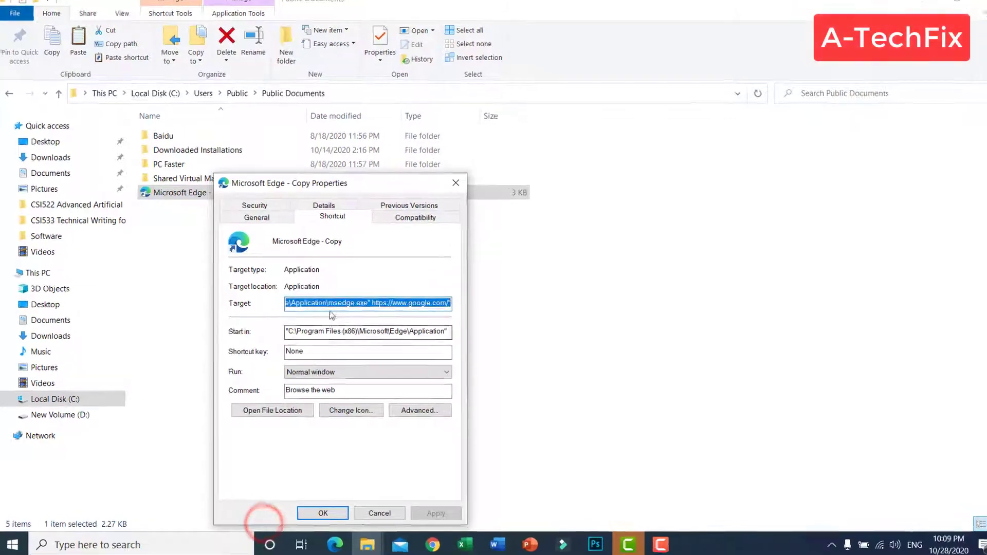
drag(330, 304, 273, 301)
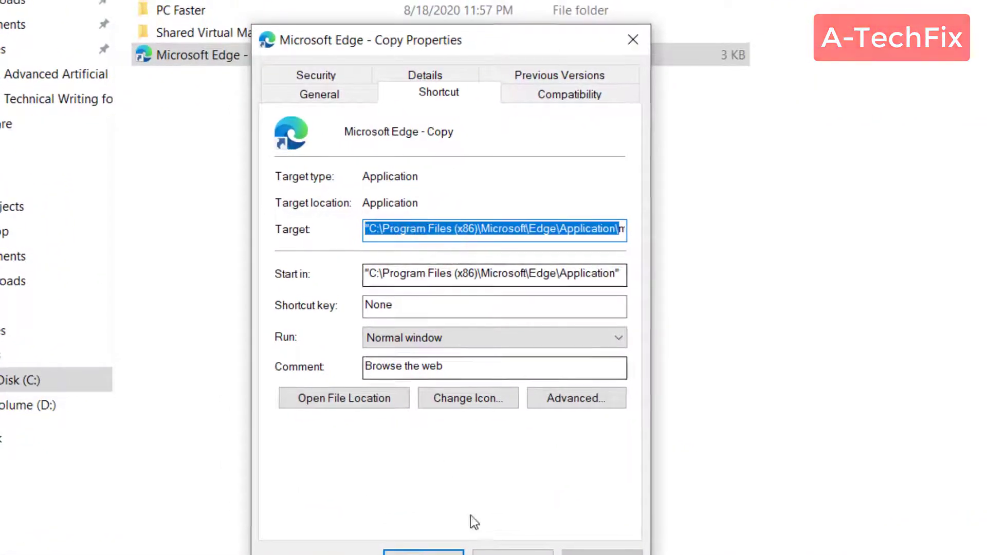
click(509, 553)
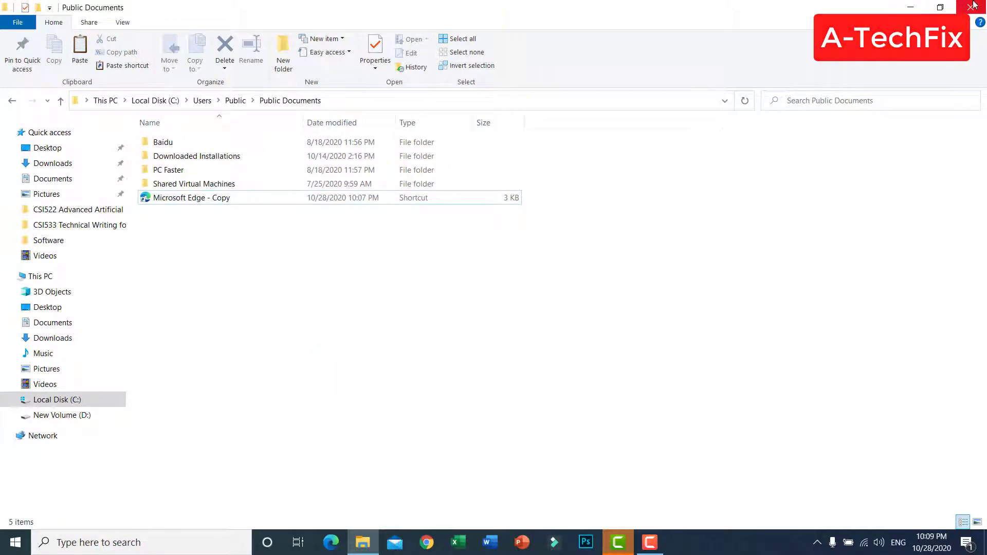
click(974, 5)
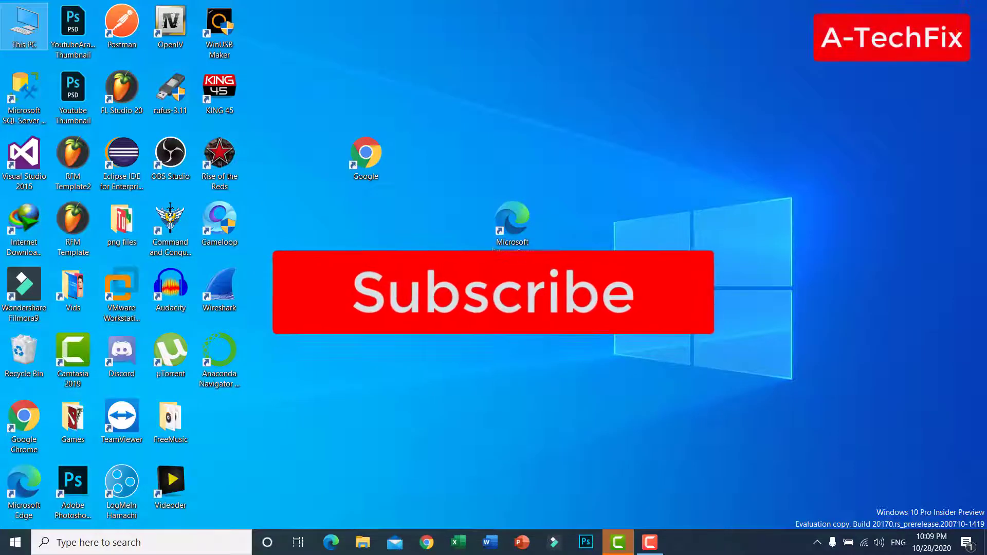